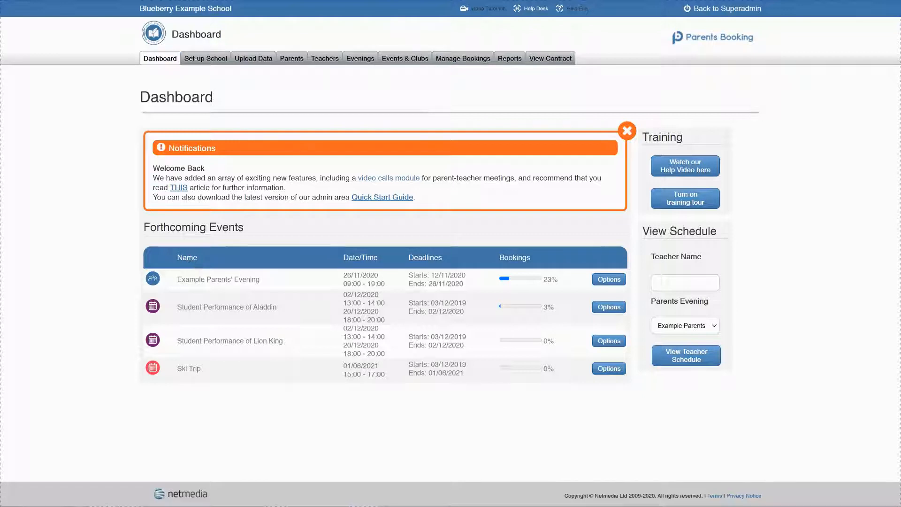
Step: Open the teacher management page for the Example Parents' Evening and look through its list of teachers
left_click(606, 280)
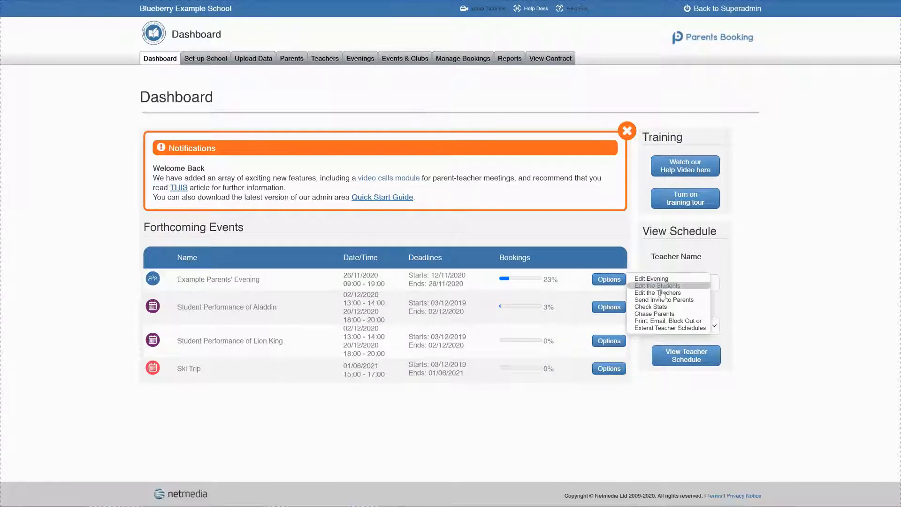
left_click(668, 293)
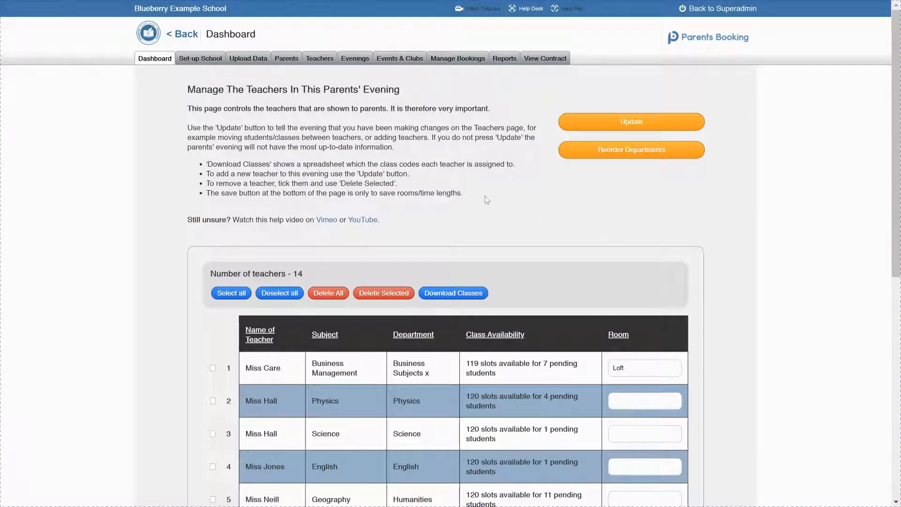
scroll(247, 233, "down", 8)
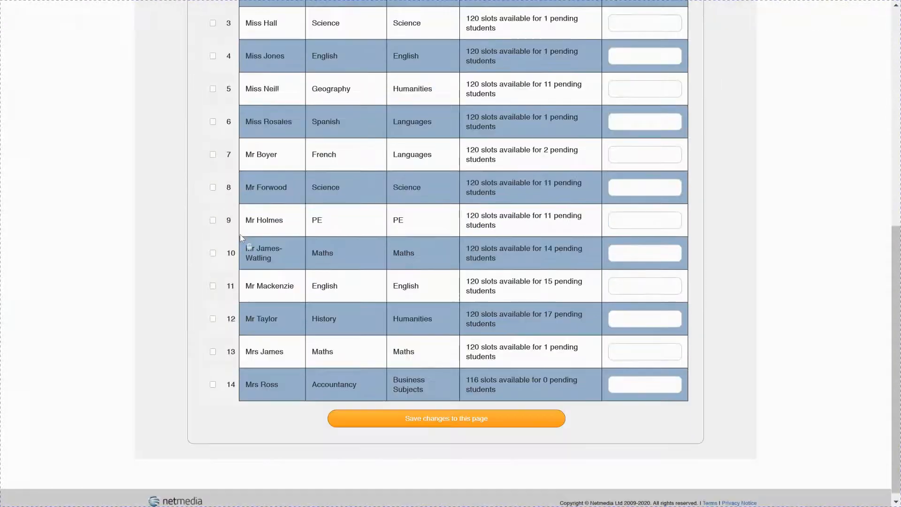
scroll(240, 236, "up", 5)
scroll(241, 236, "up", 3)
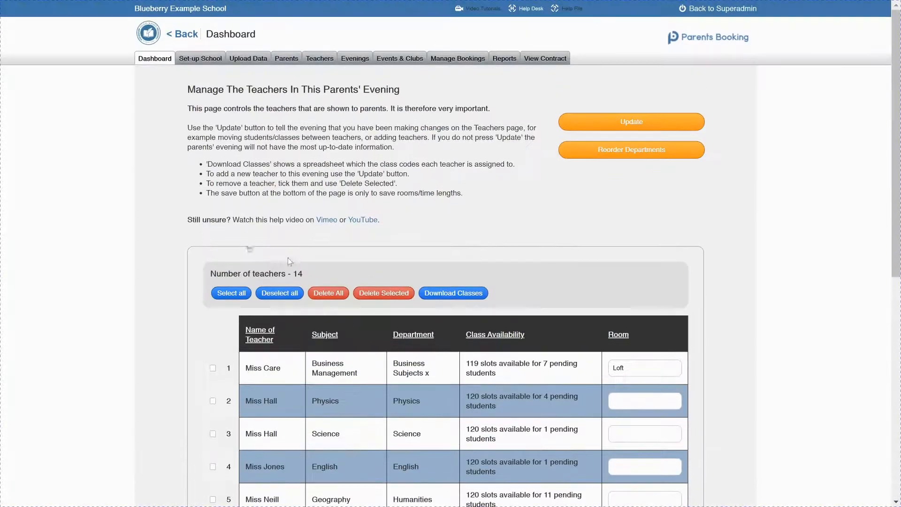
Step: Download the evening's class list and open evening-classcodes.xls in Excel
left_click(458, 296)
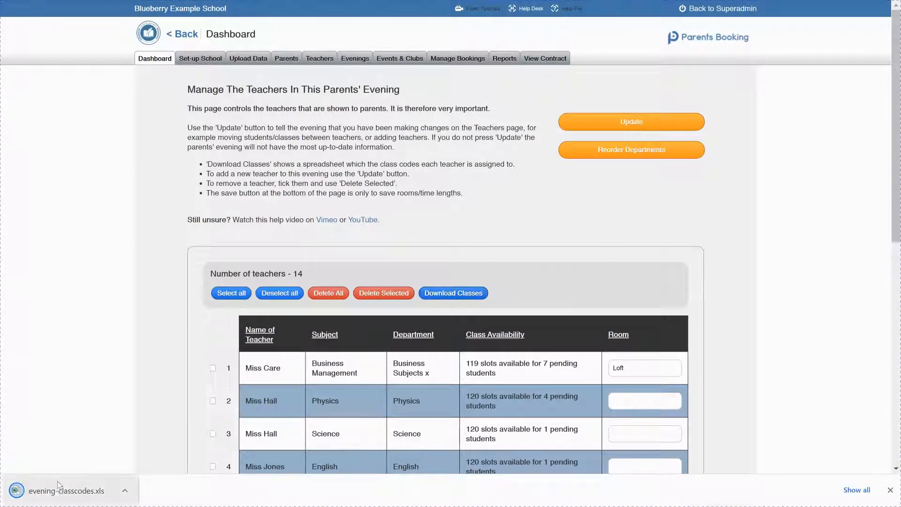
left_click(65, 490)
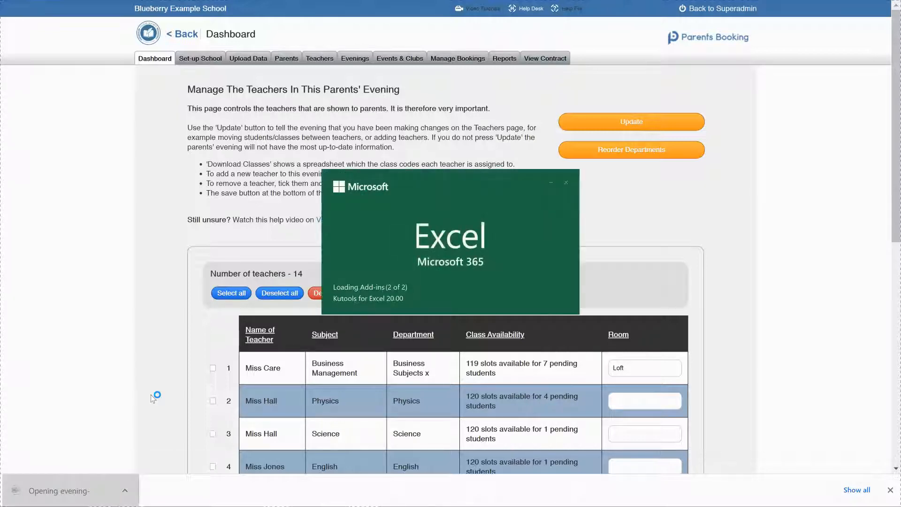
left_click(762, 143)
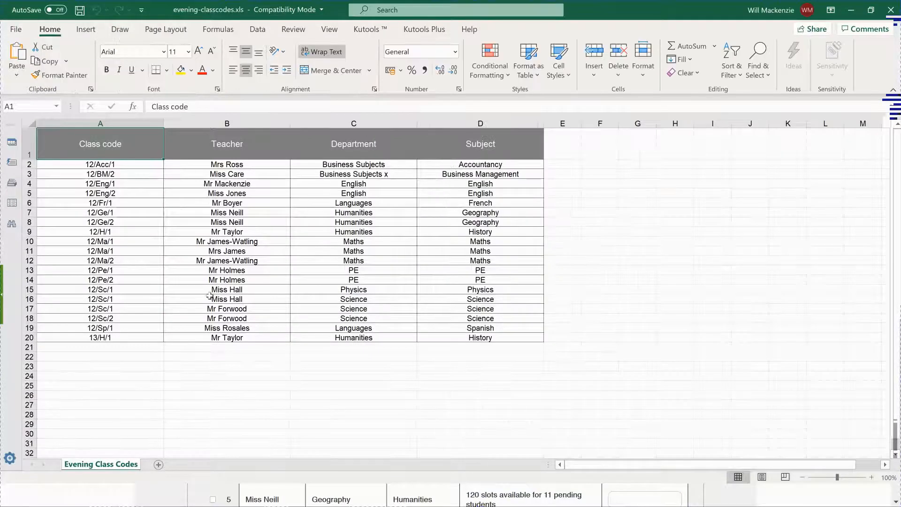
Step: Examine the class codes and their assigned teachers, in particular the teacher of class 12/Fr/1
left_click_drag(113, 165, 122, 334)
left_click(130, 358)
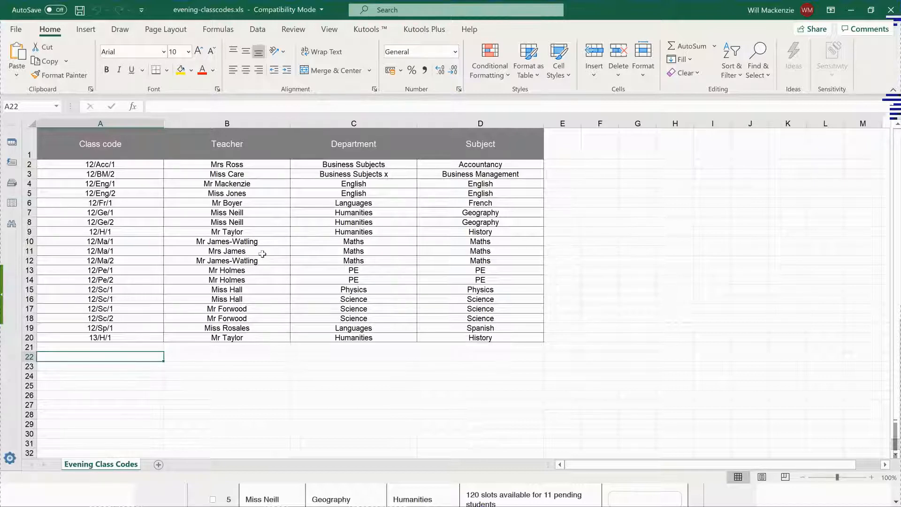
left_click(263, 205)
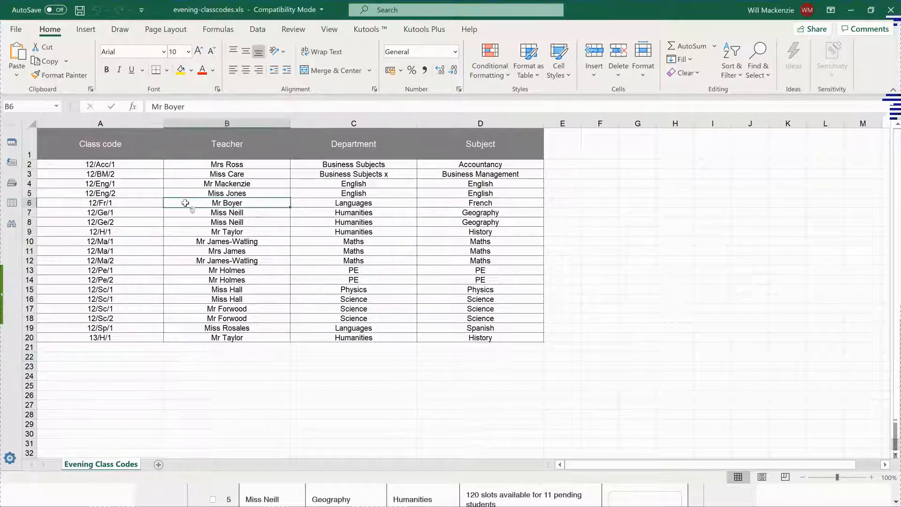
left_click(128, 206)
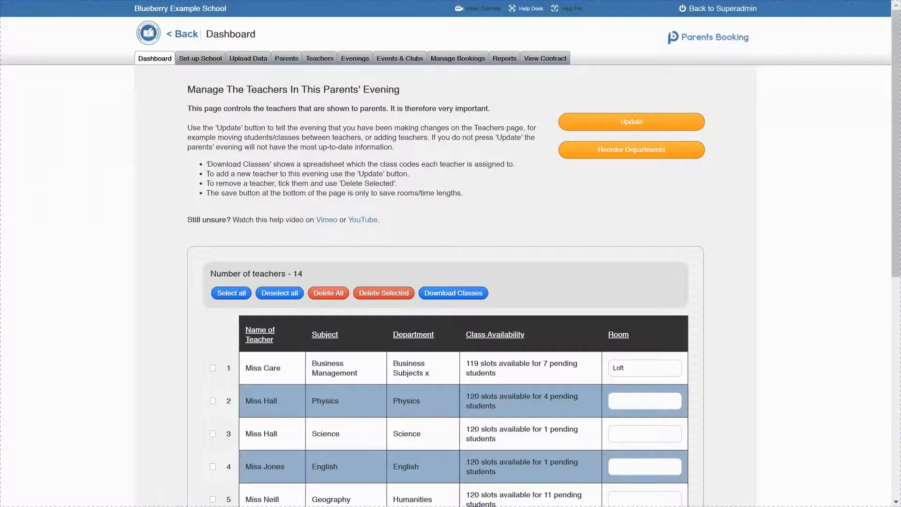
Step: Return to Parents Booking, open the 12/Fr/1 teacher's record from the master list of teachers and review the assigned students
left_click(326, 60)
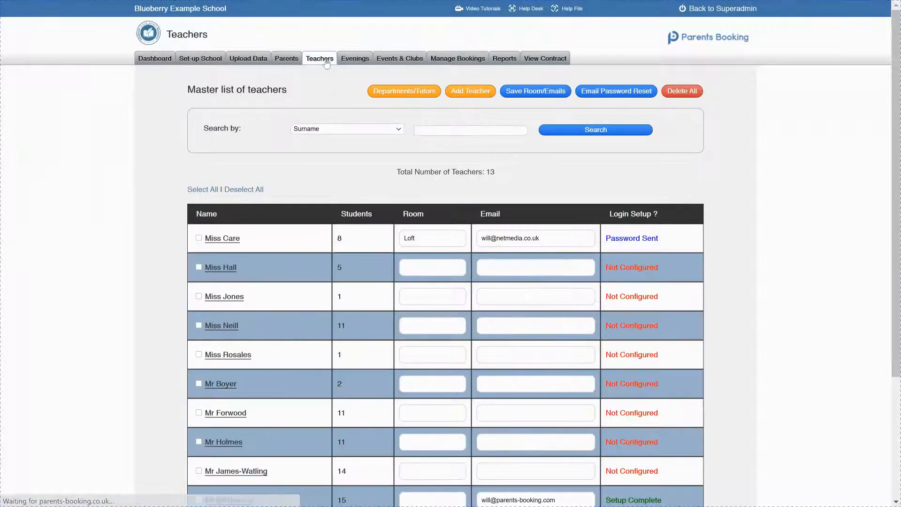
scroll(321, 127, "down", 1)
scroll(321, 129, "down", 3)
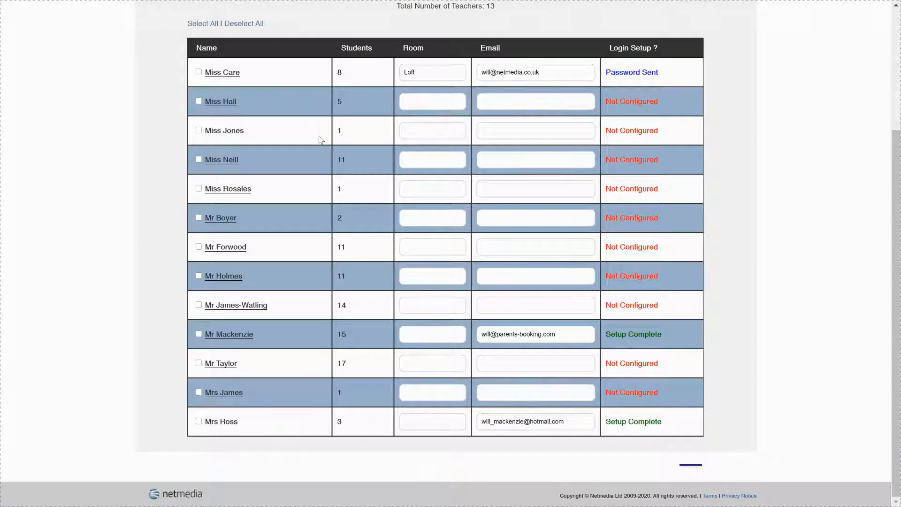
left_click(230, 219)
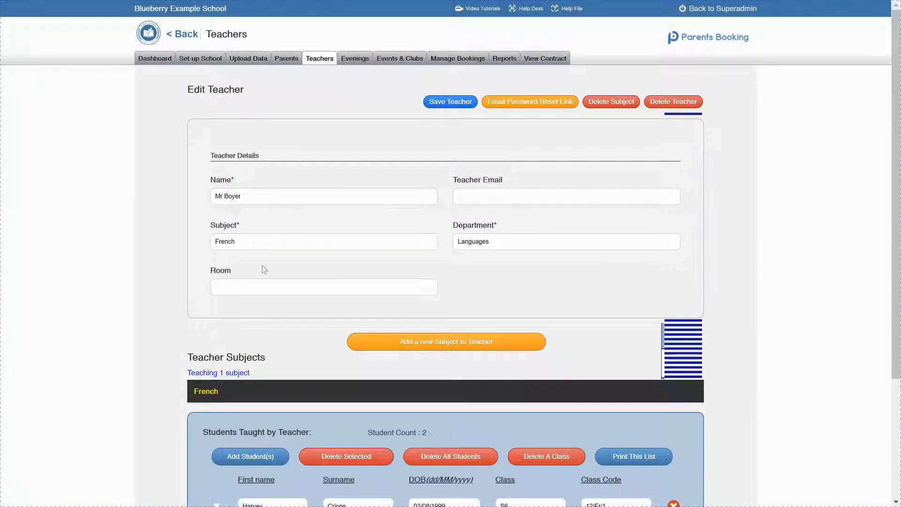
scroll(511, 291, "down", 3)
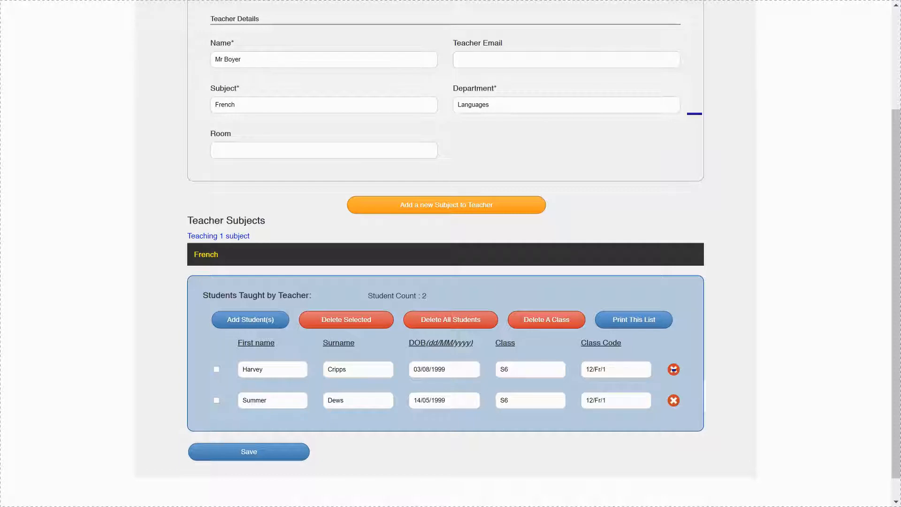
Step: Add a new subject German in the department German to the French teacher
scroll(897, 206, "up", 1)
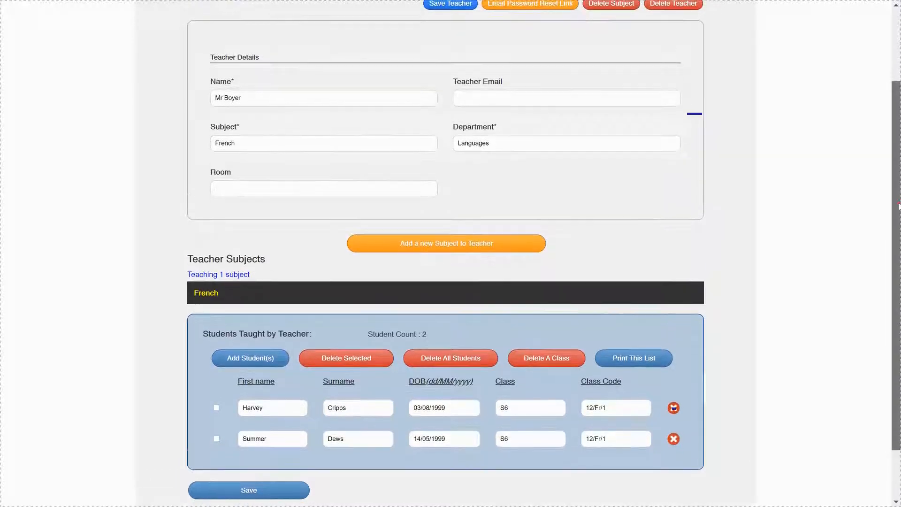
left_click(412, 242)
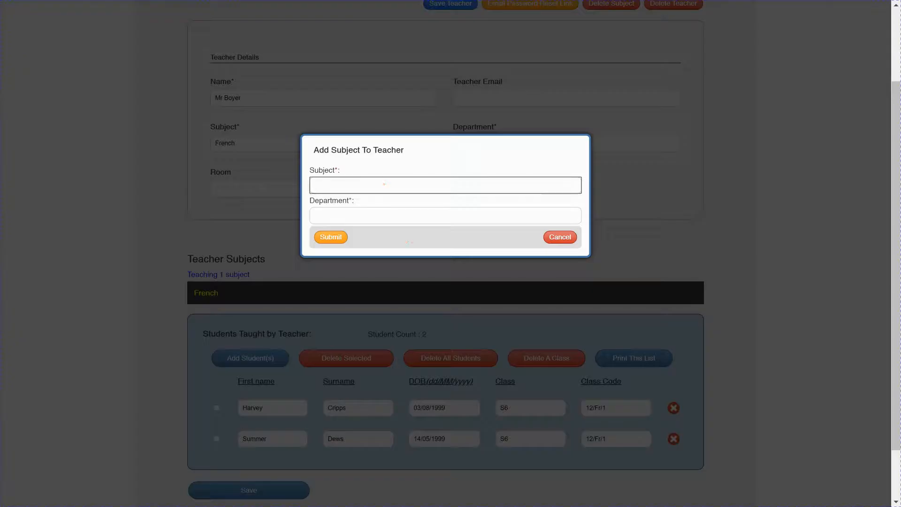
type("German")
key("Tab")
type("Ger")
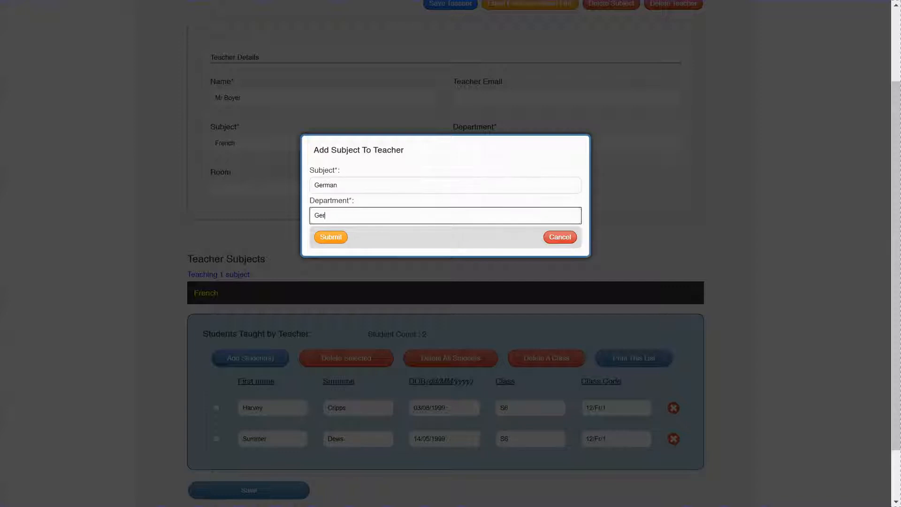
type("man")
left_click(332, 238)
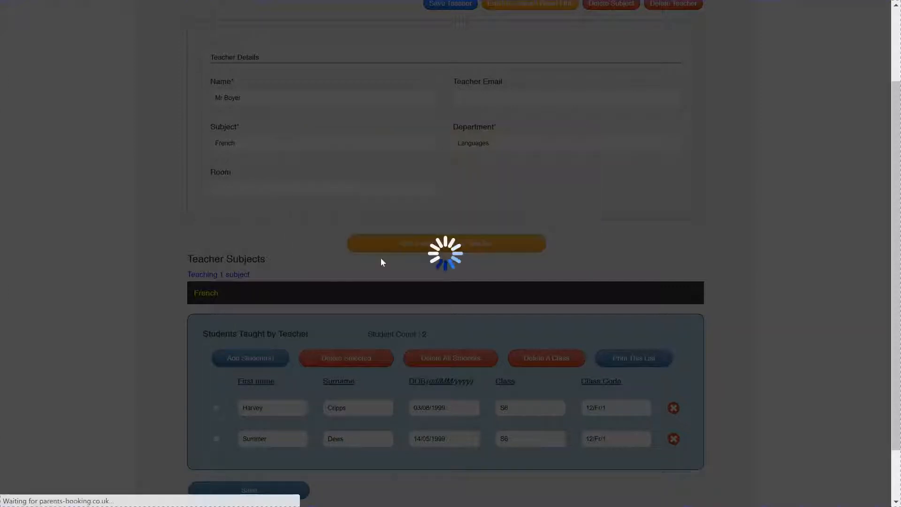
Step: Start adding students to the teacher's German subject and choose class code 12/Ge/2
scroll(565, 377, "down", 3)
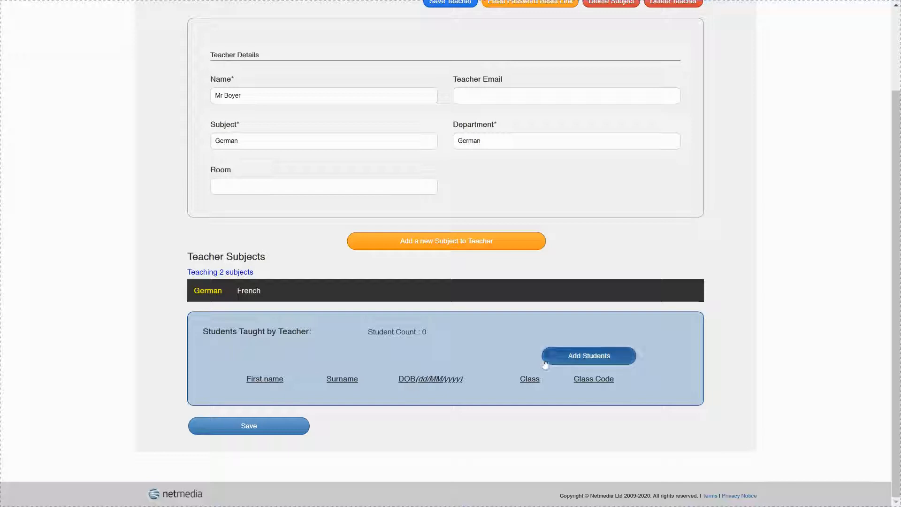
left_click(580, 365)
scroll(540, 329, "up", 3)
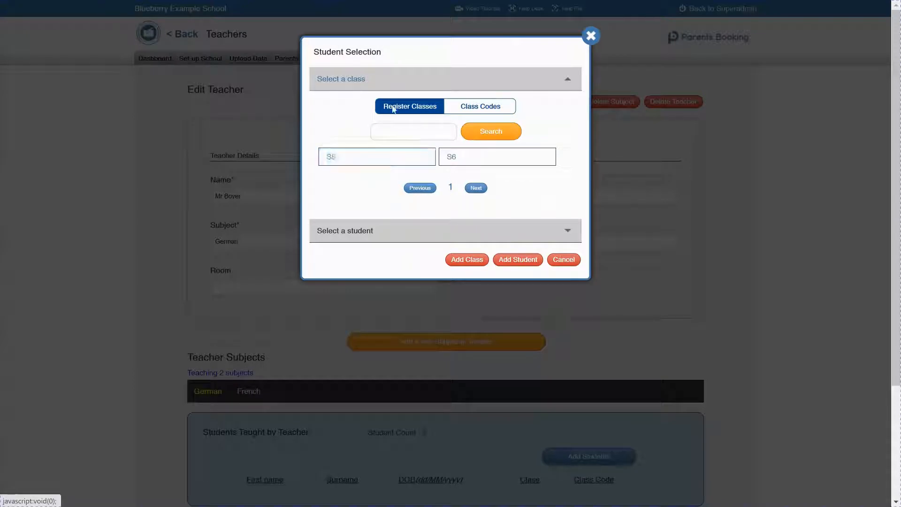
left_click(479, 111)
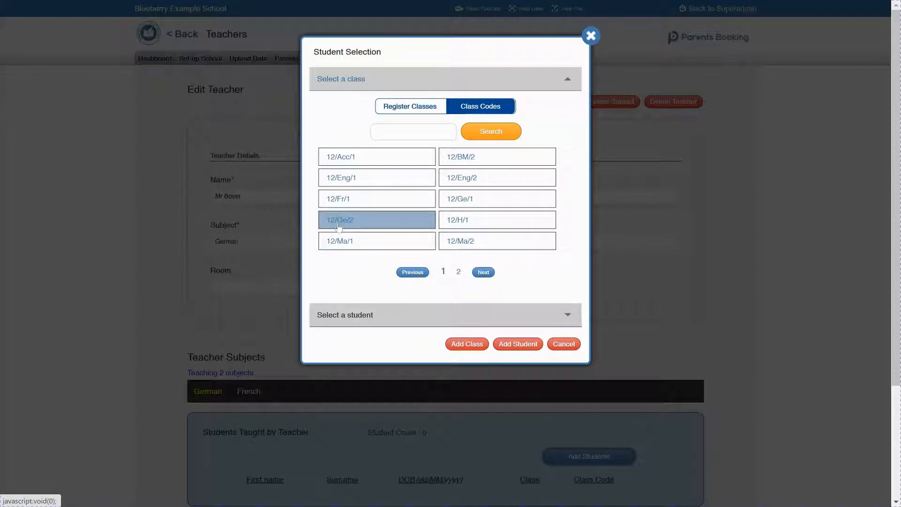
left_click(358, 227)
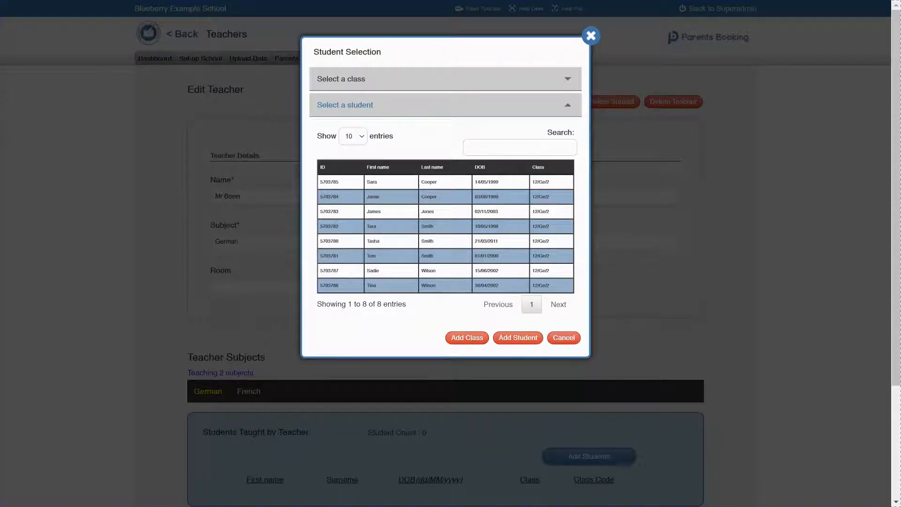
left_click(429, 216)
left_click(433, 229)
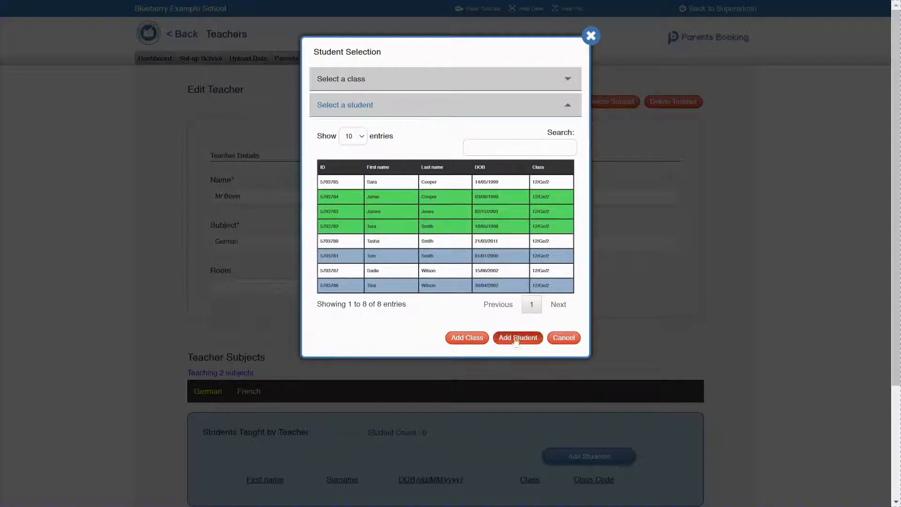
left_click(430, 226)
left_click(426, 207)
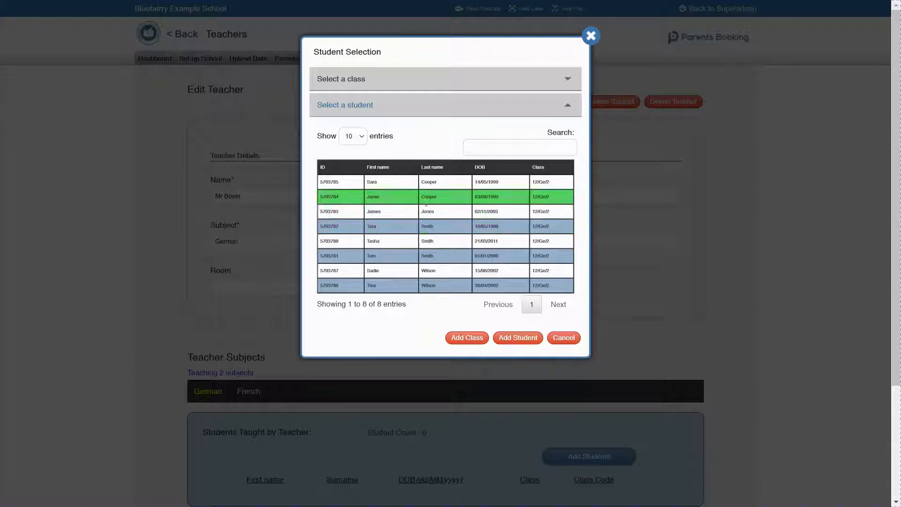
Step: Add the whole 12/Ge/2 class to the German subject and check the resulting student list
left_click(467, 338)
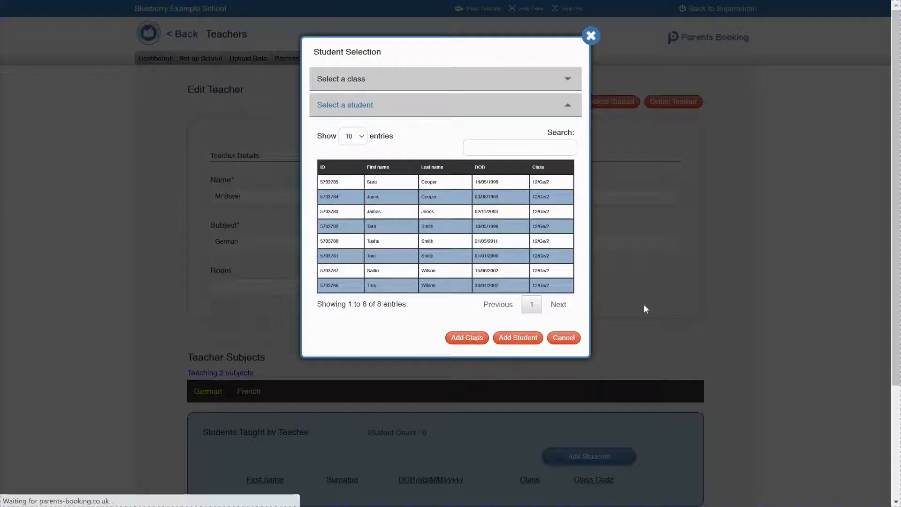
scroll(401, 214, "down", 5)
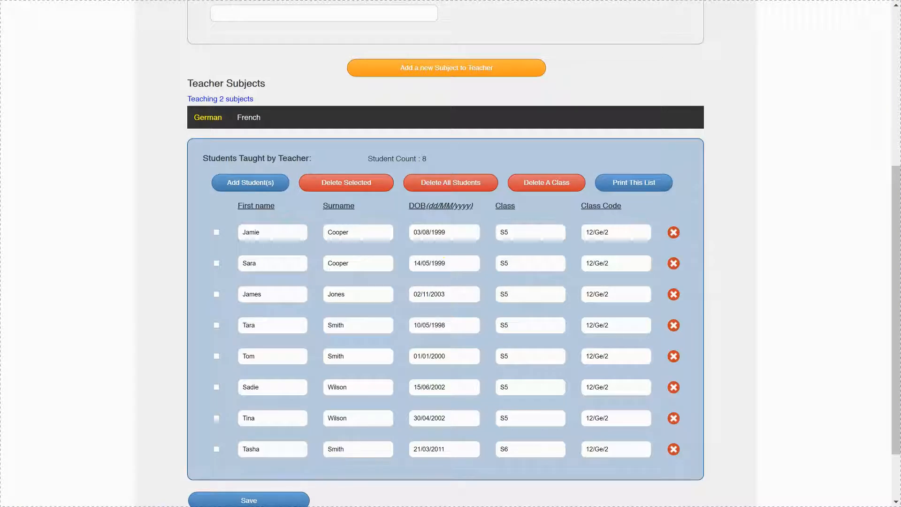
scroll(443, 262, "up", 5)
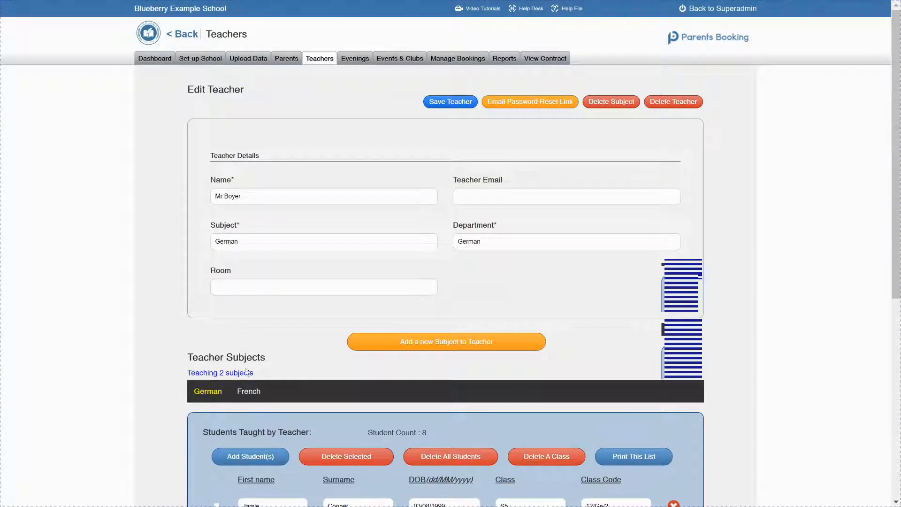
Step: Remove class code 12/Fr/1 from the teacher's French subject and check its student list
left_click(248, 393)
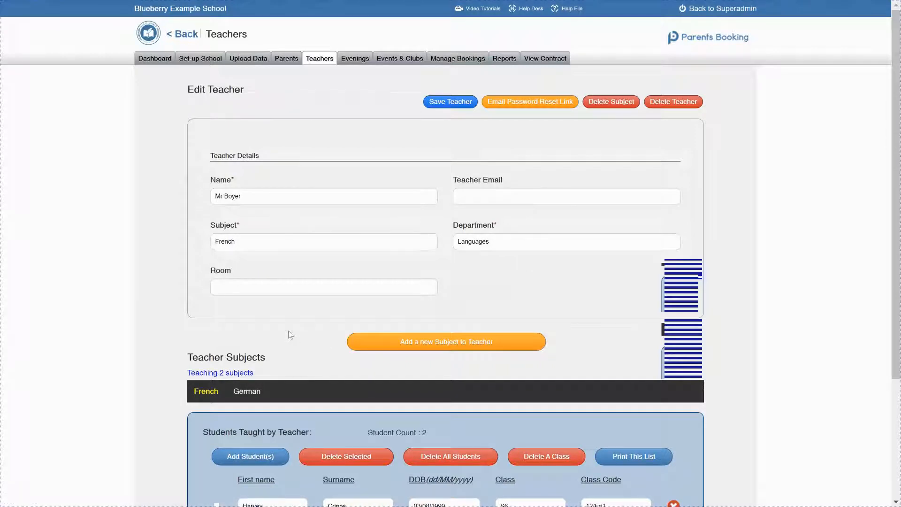
scroll(291, 334, "down", 4)
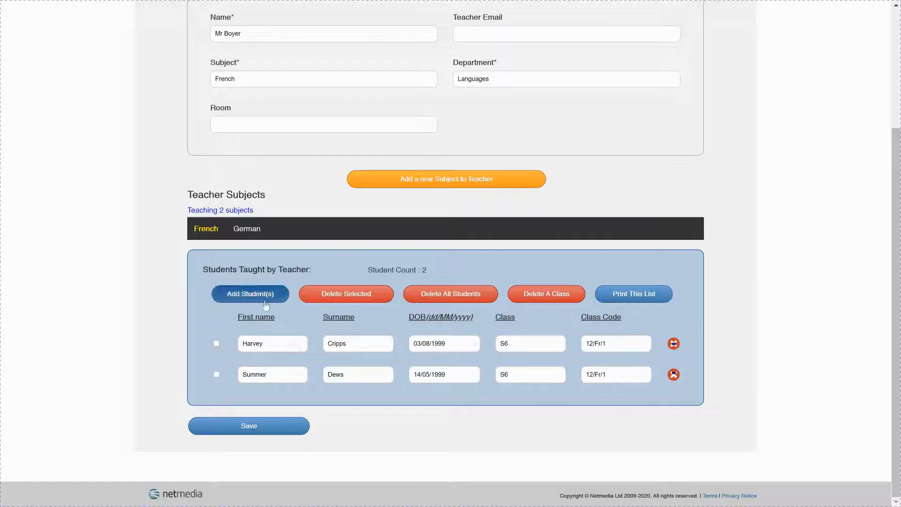
left_click(563, 304)
scroll(552, 305, "up", 4)
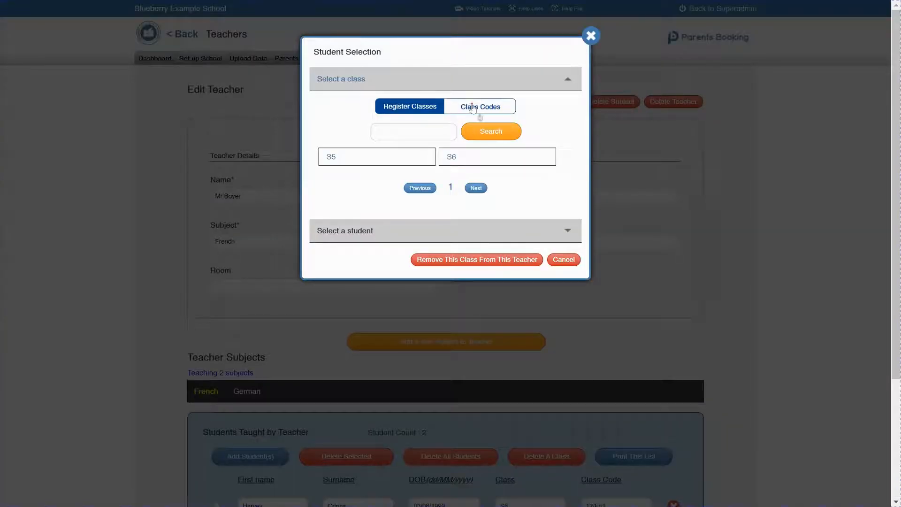
left_click(473, 108)
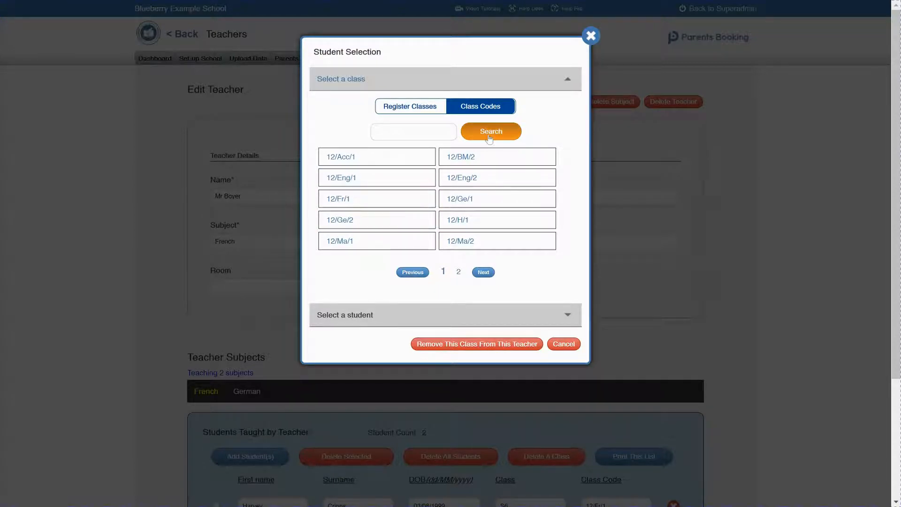
left_click(346, 201)
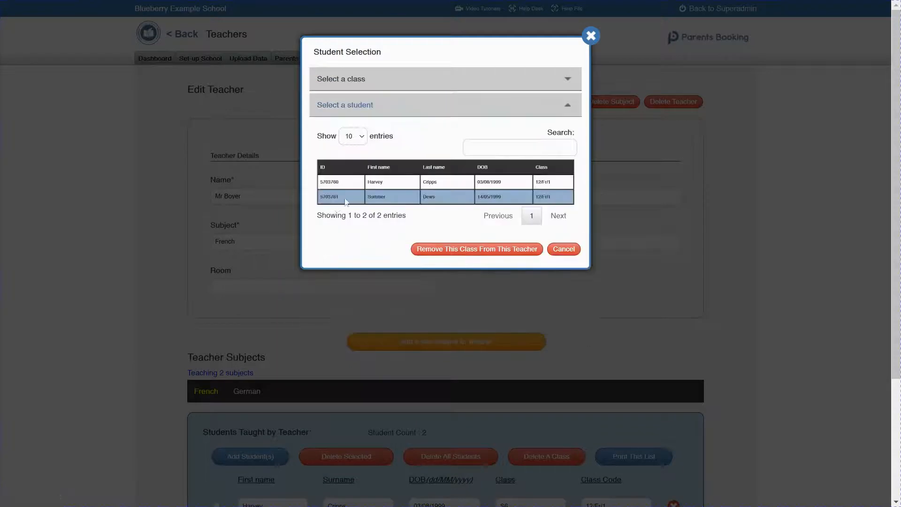
left_click(434, 255)
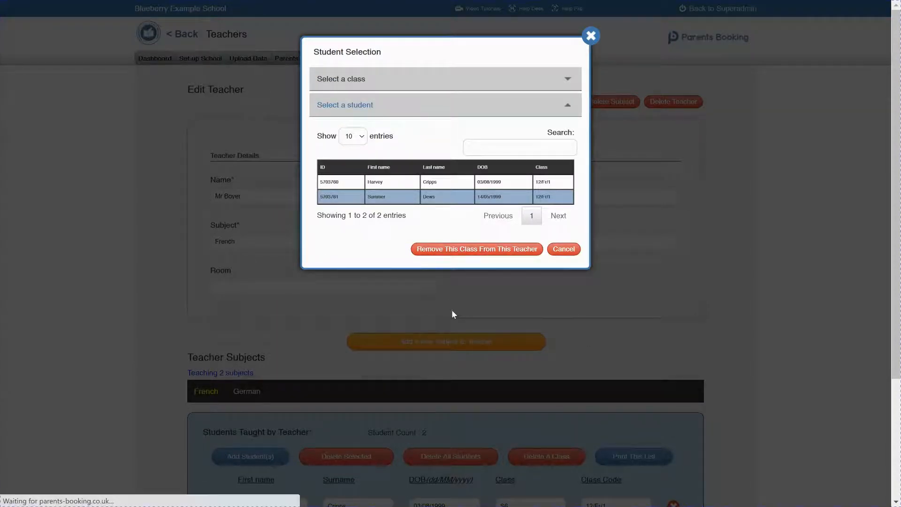
scroll(451, 310, "down", 2)
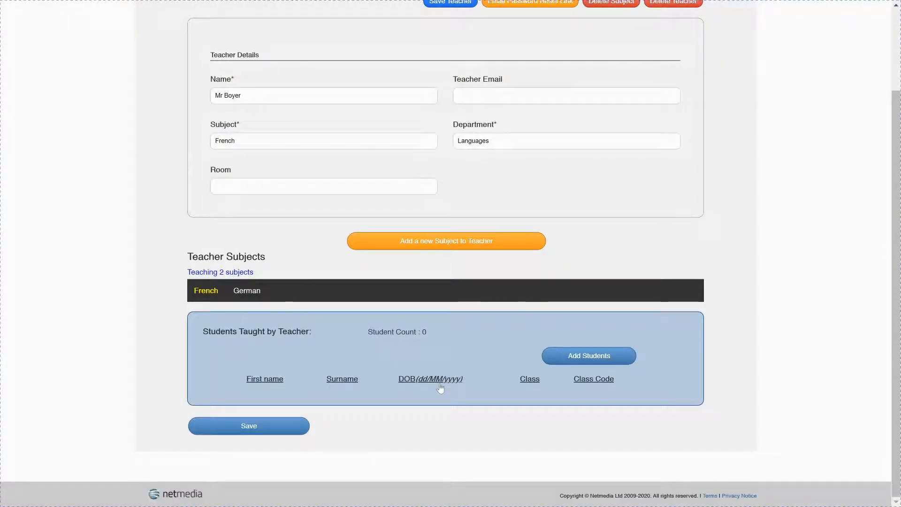
scroll(440, 387, "up", 2)
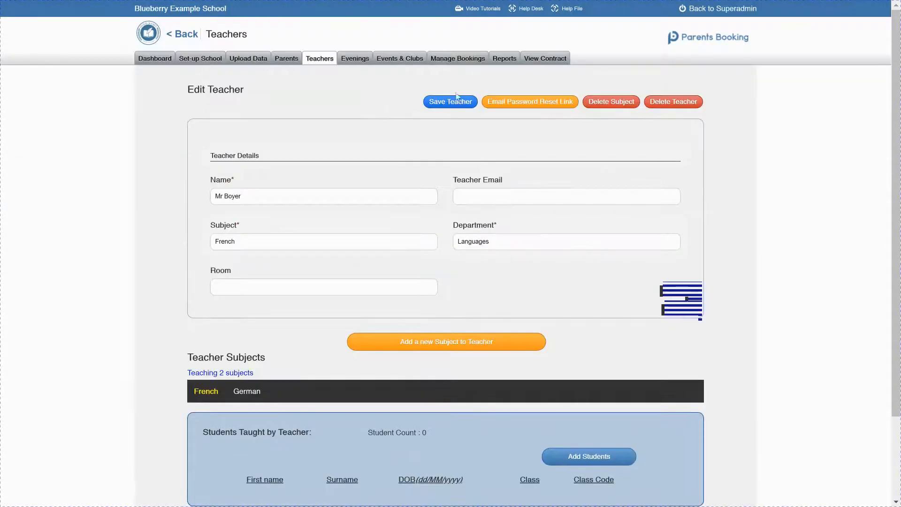
Step: Open the record of the English teacher with 15 students and add a new subject French in the department French
left_click(323, 60)
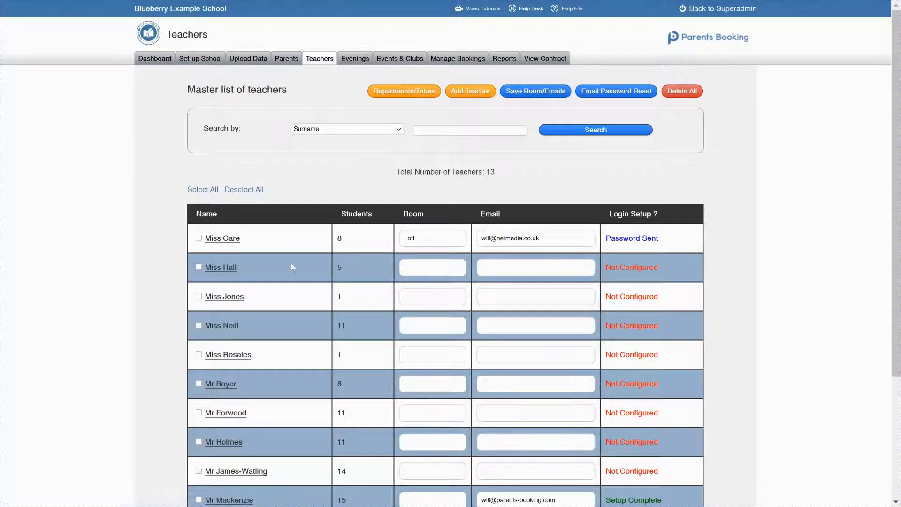
scroll(291, 264, "down", 3)
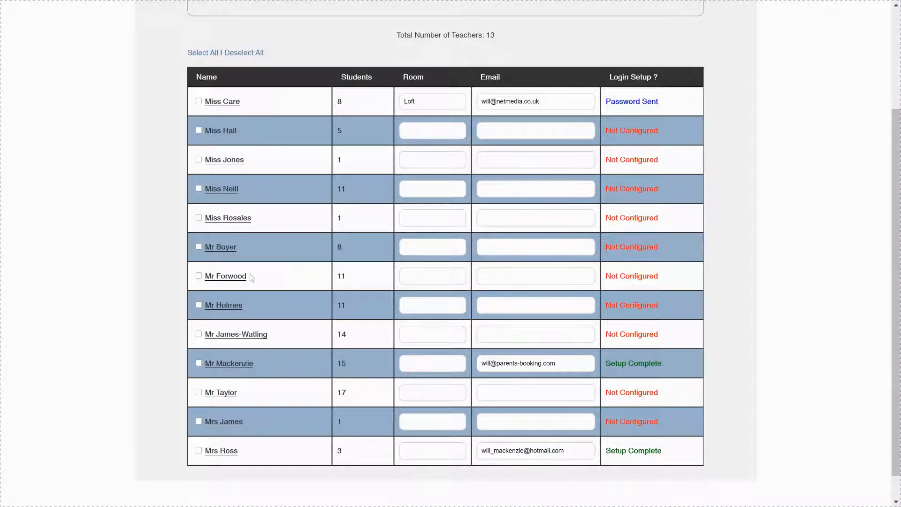
left_click(234, 364)
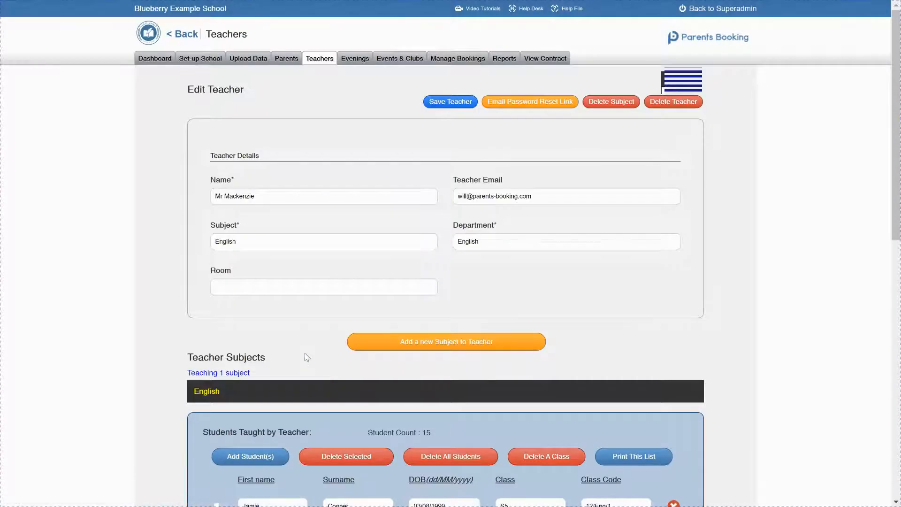
scroll(306, 353, "down", 3)
left_click(401, 205)
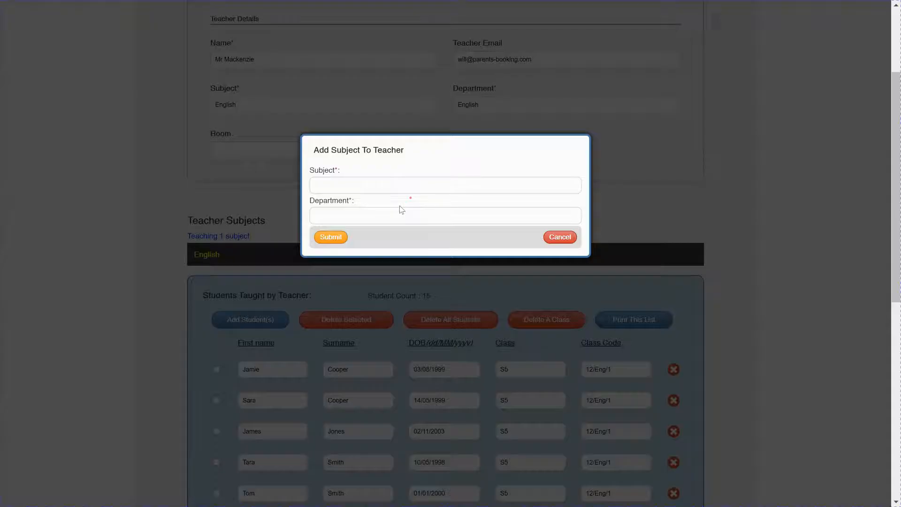
left_click(369, 184)
type("nch")
key("Tab")
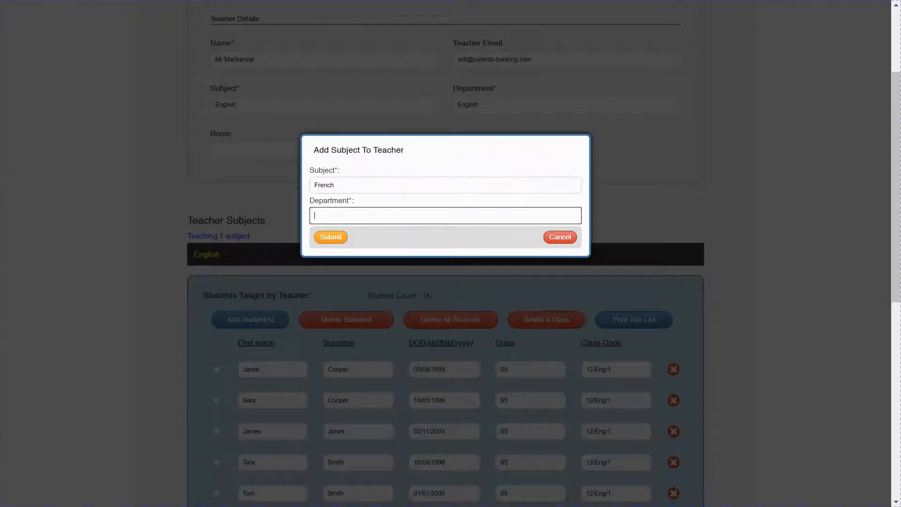
type("French")
left_click(332, 240)
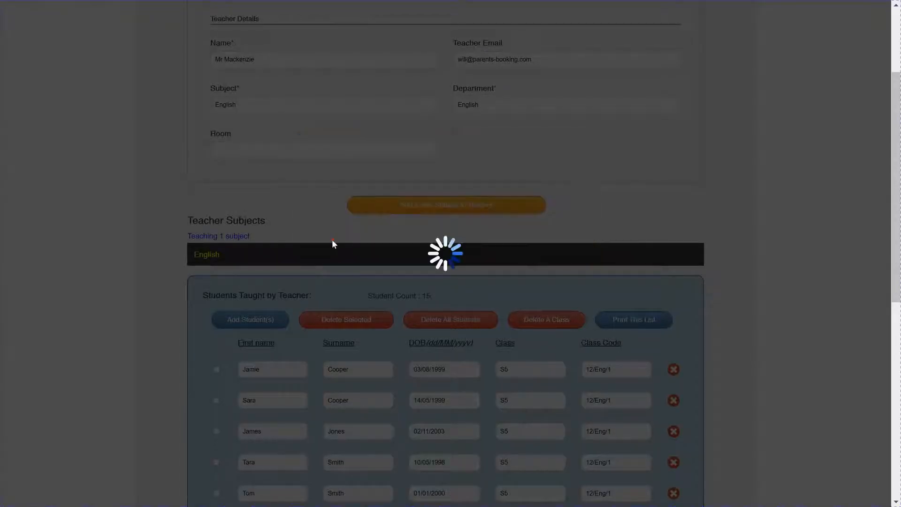
Step: Add the whole 12/Fr/1 class to this teacher's French subject and check the resulting student list
scroll(297, 291, "down", 2)
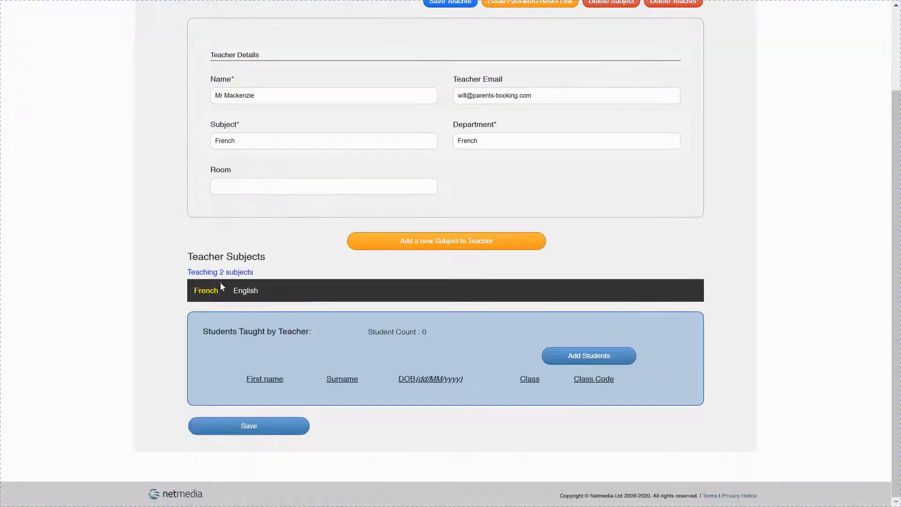
left_click(609, 360)
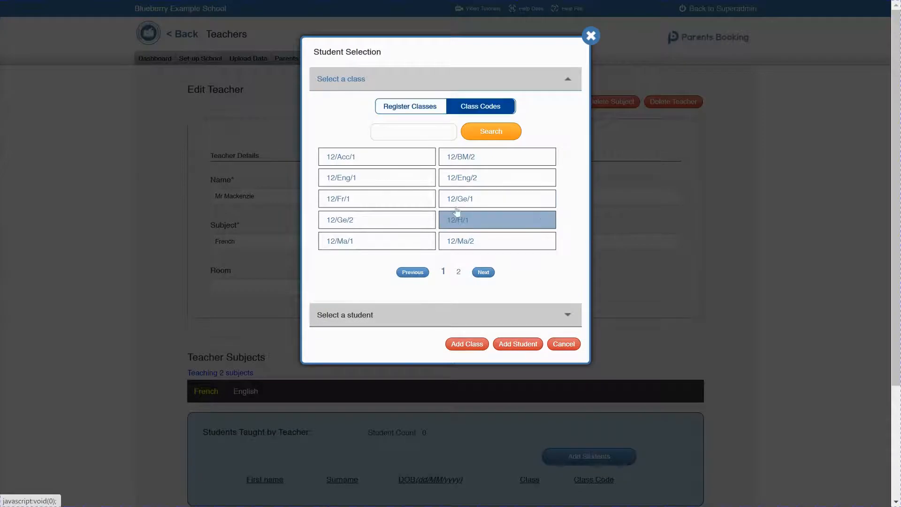
left_click(421, 205)
left_click(469, 249)
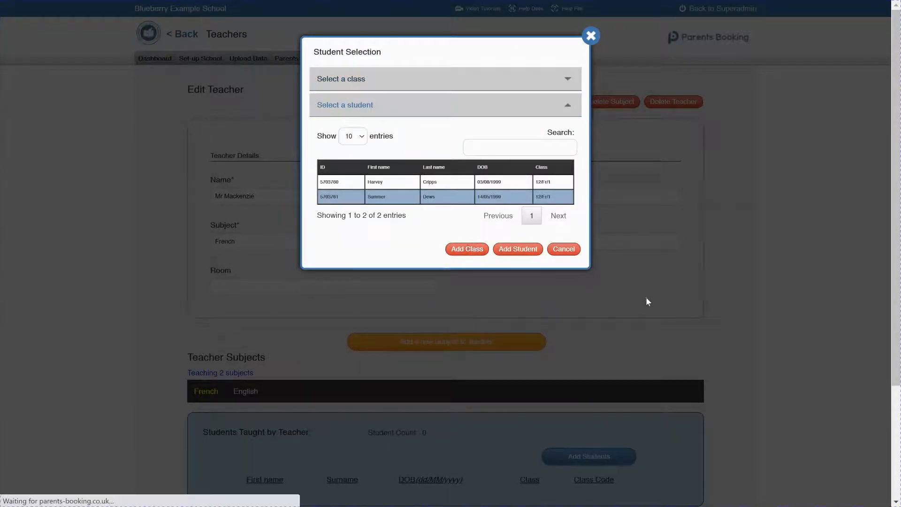
scroll(646, 302, "down", 2)
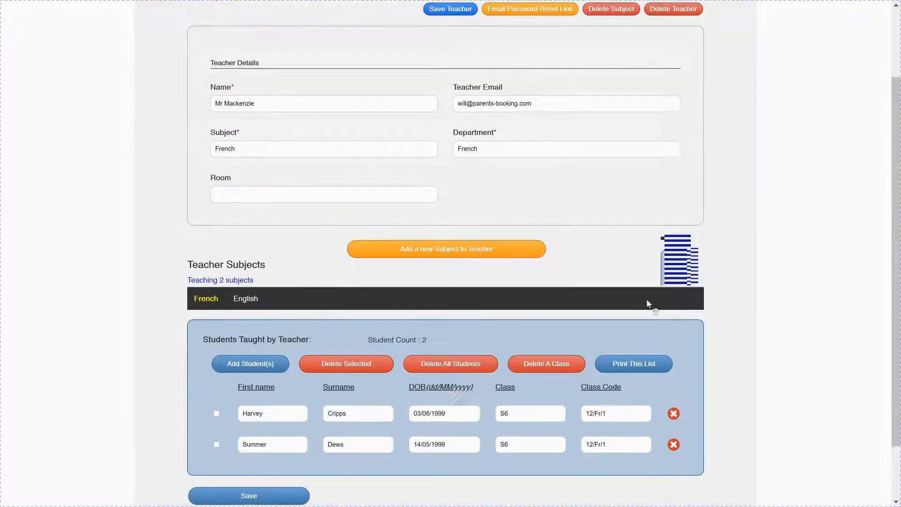
scroll(647, 301, "up", 2)
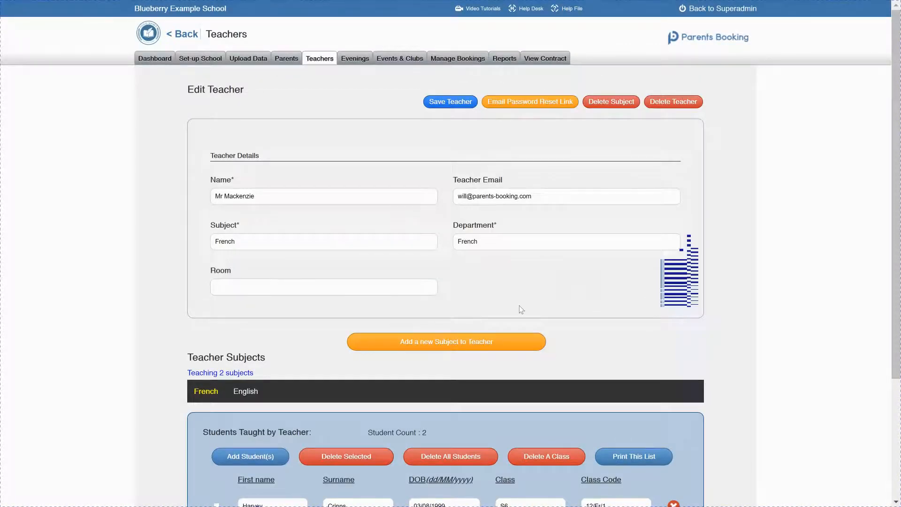
scroll(519, 310, "down", 3)
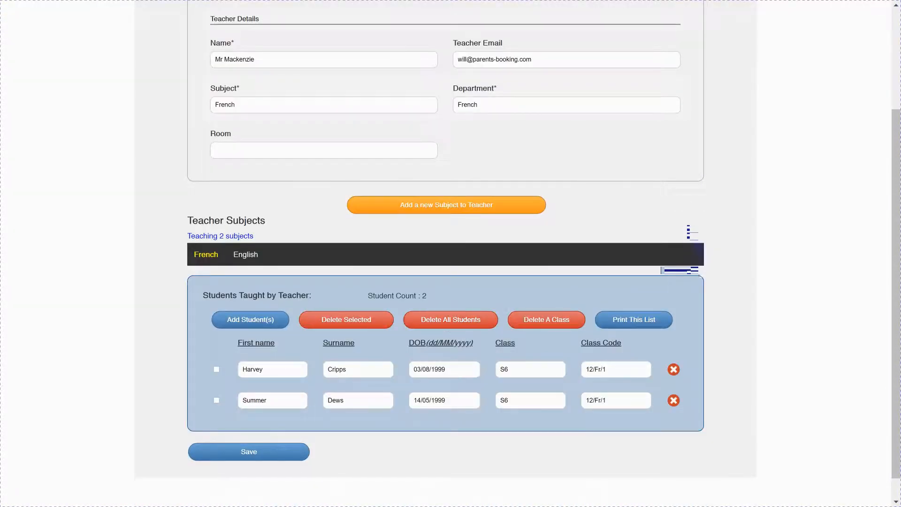
scroll(543, 331, "up", 3)
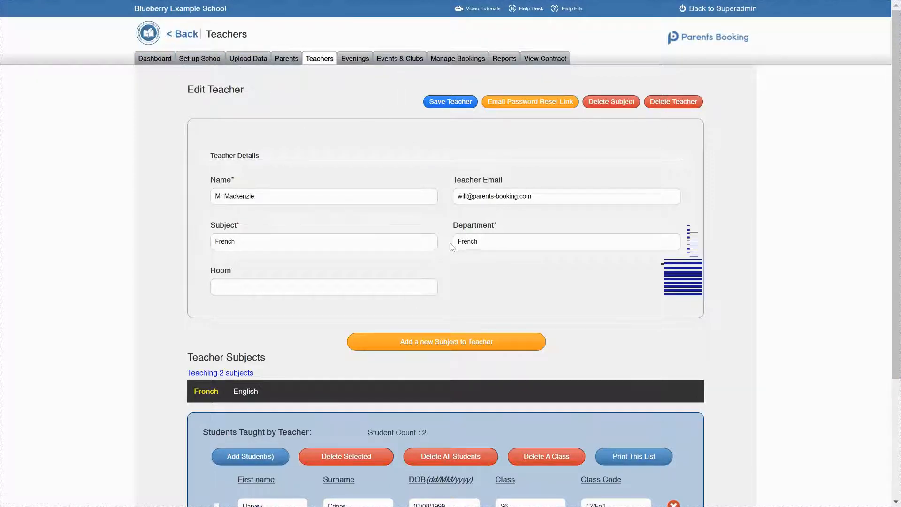
Step: Open the teacher management page of the Example Parents' Evening and review its list of teachers and subjects
left_click(160, 60)
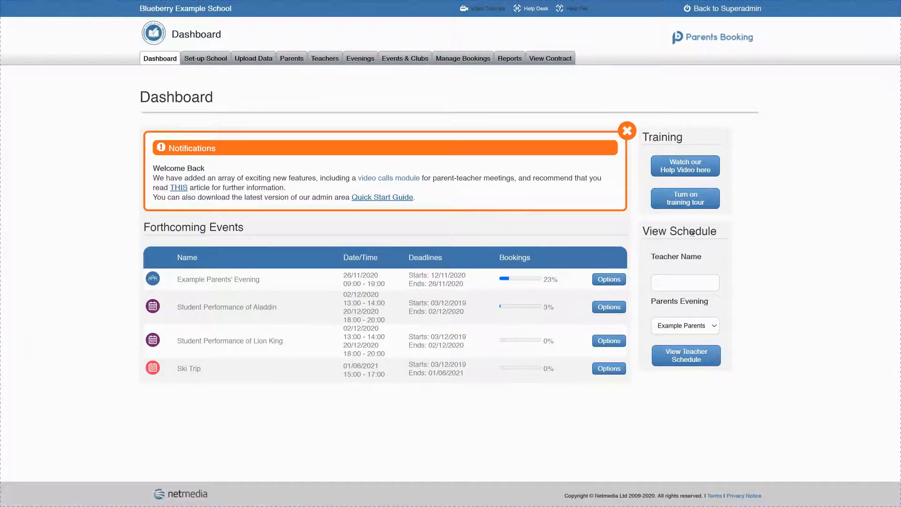
left_click(609, 279)
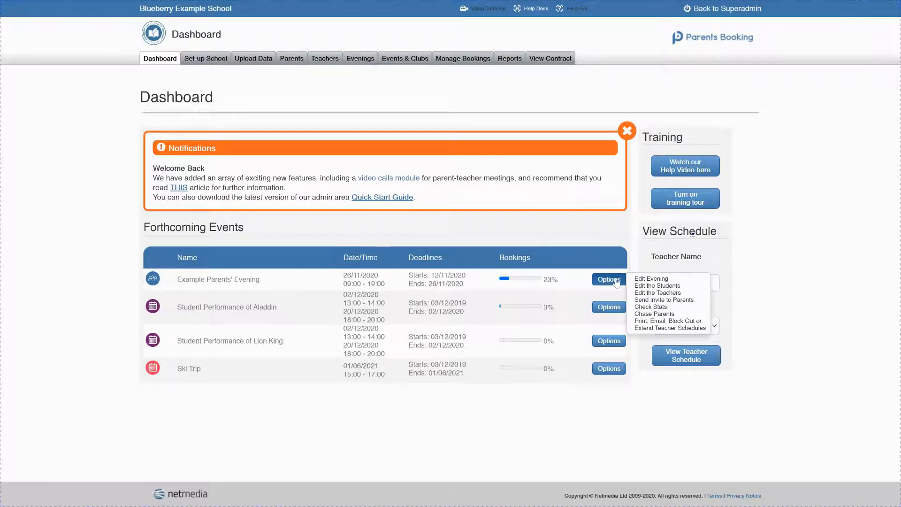
left_click(666, 293)
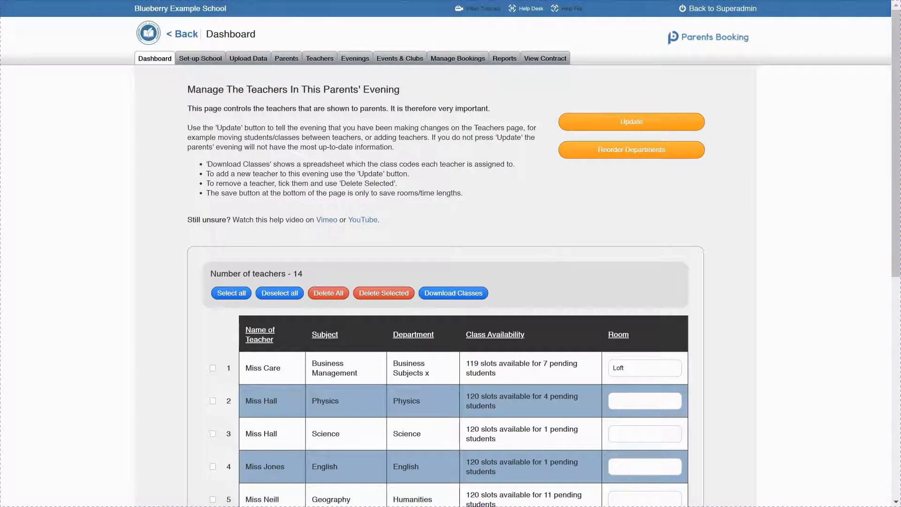
scroll(374, 226, "down", 10)
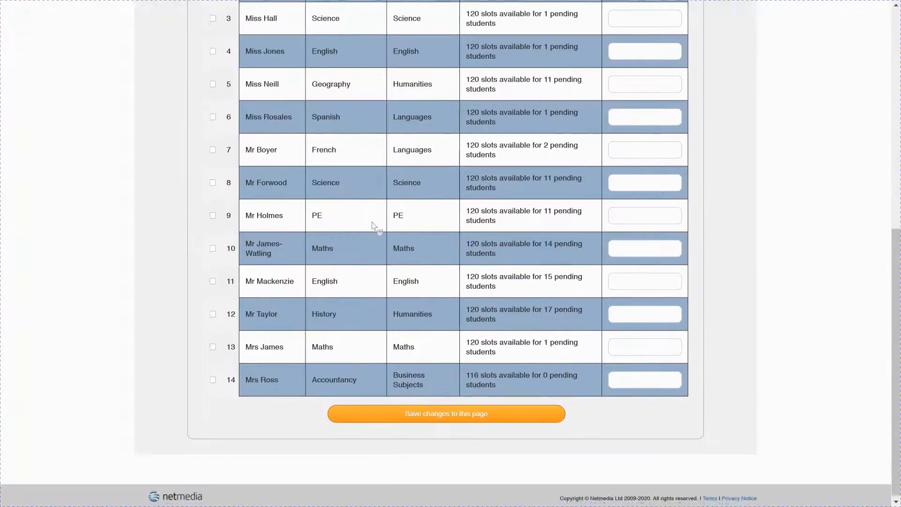
scroll(374, 225, "up", 10)
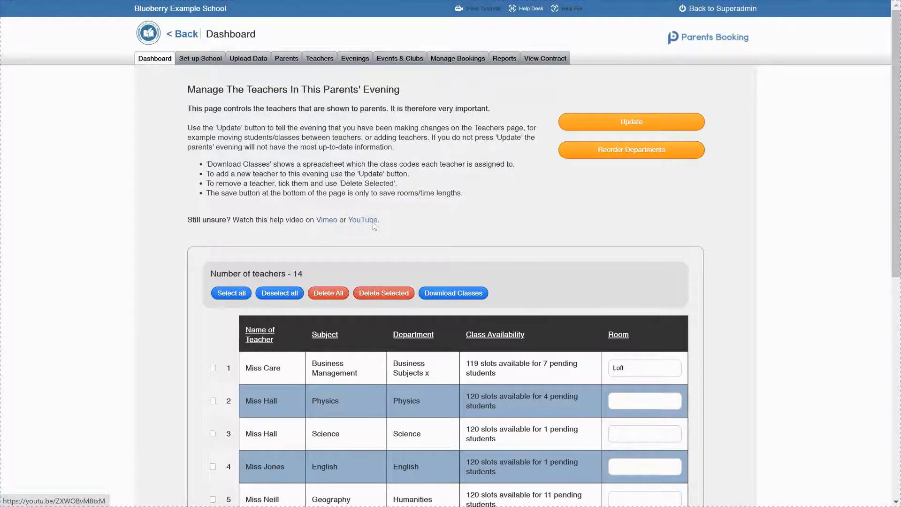
Step: Update the evening with the two missing teacher entries for German and French, and check them in the teacher list
left_click(574, 130)
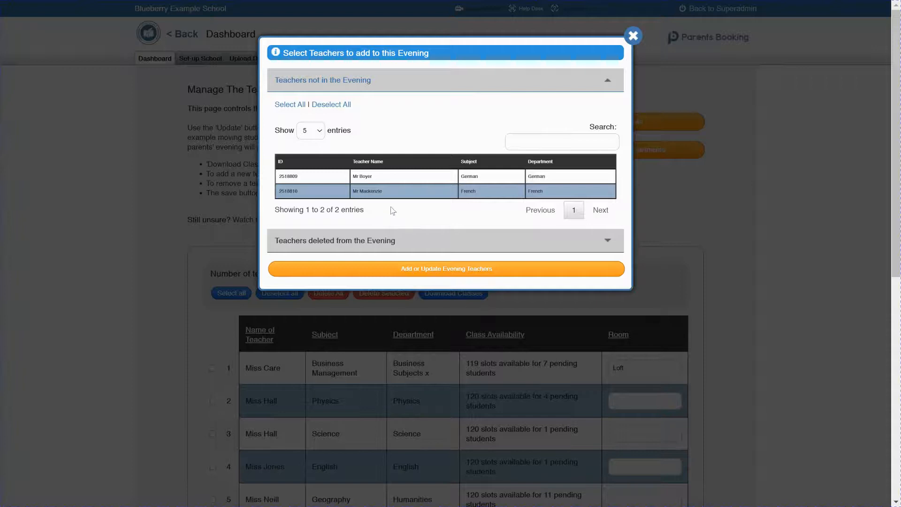
left_click(395, 177)
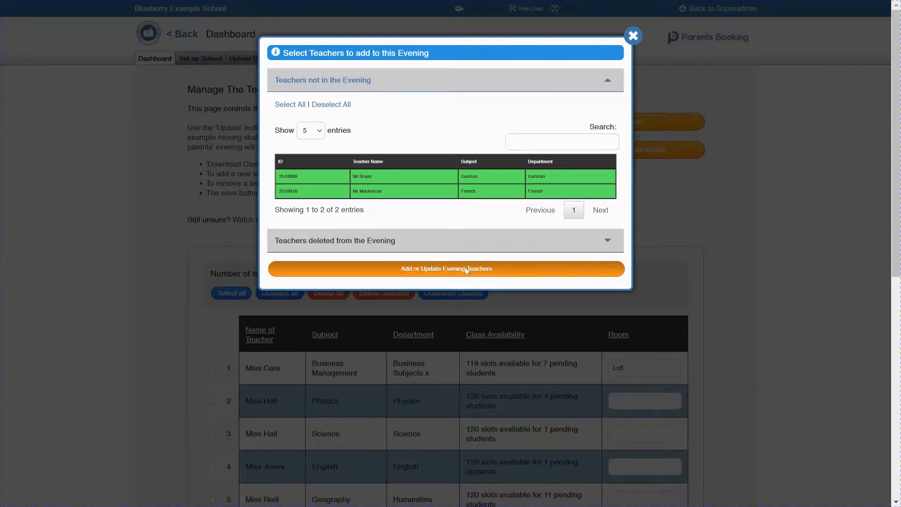
left_click(408, 275)
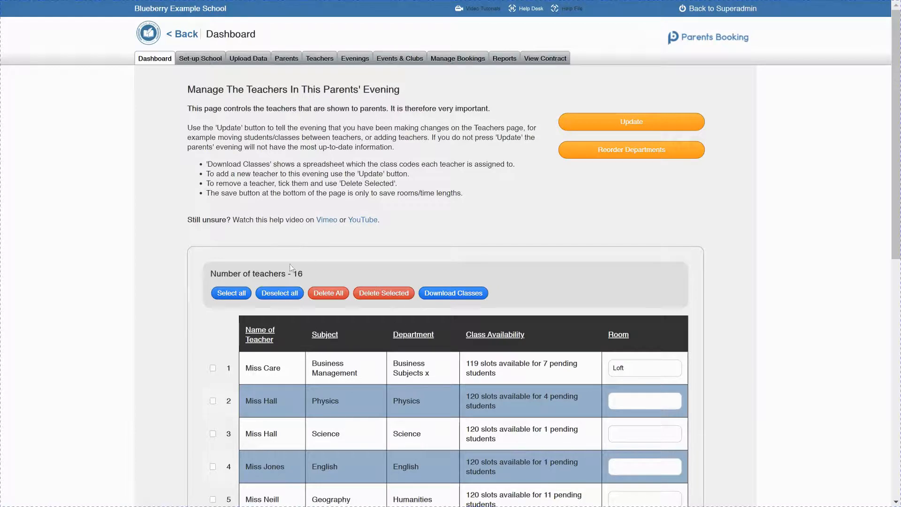
scroll(289, 266, "down", 3)
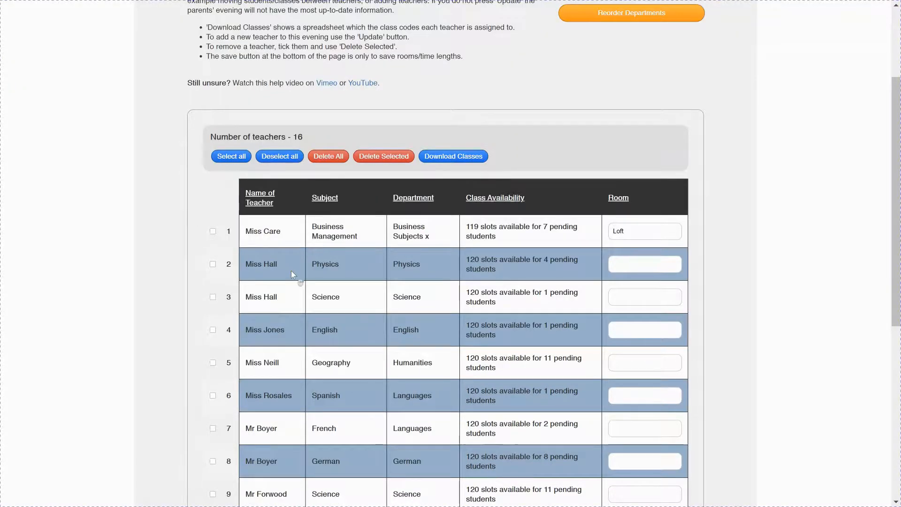
scroll(291, 270, "down", 3)
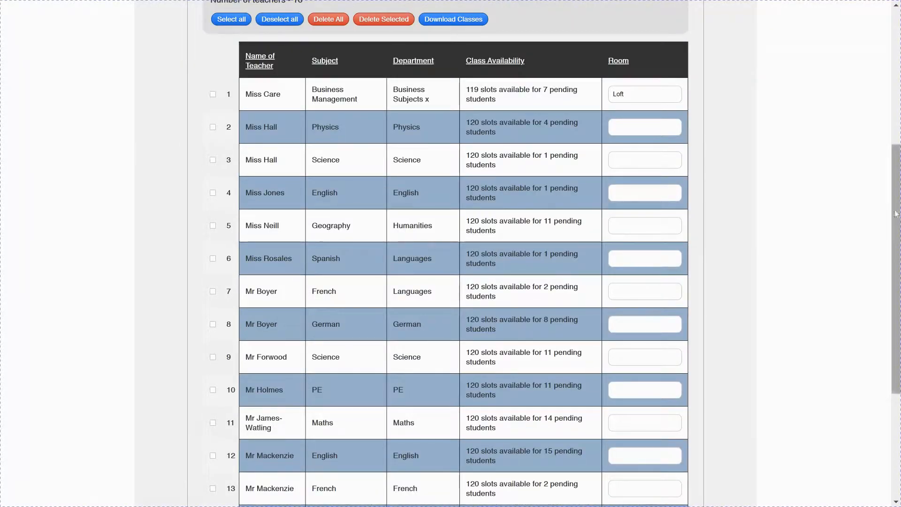
left_click_drag(894, 205, 879, 196)
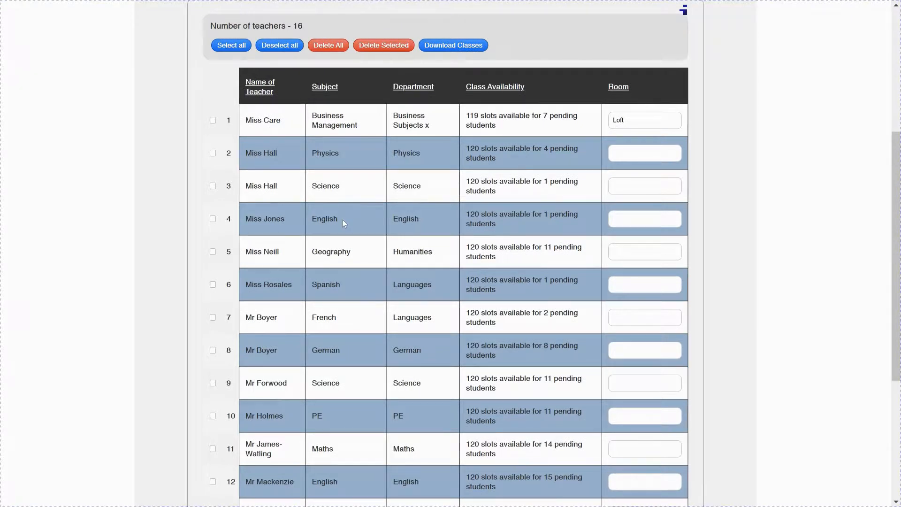
Step: Delete the teacher entry for French in the Languages department from the parents' evening
left_click(212, 317)
left_click(384, 46)
left_click(535, 212)
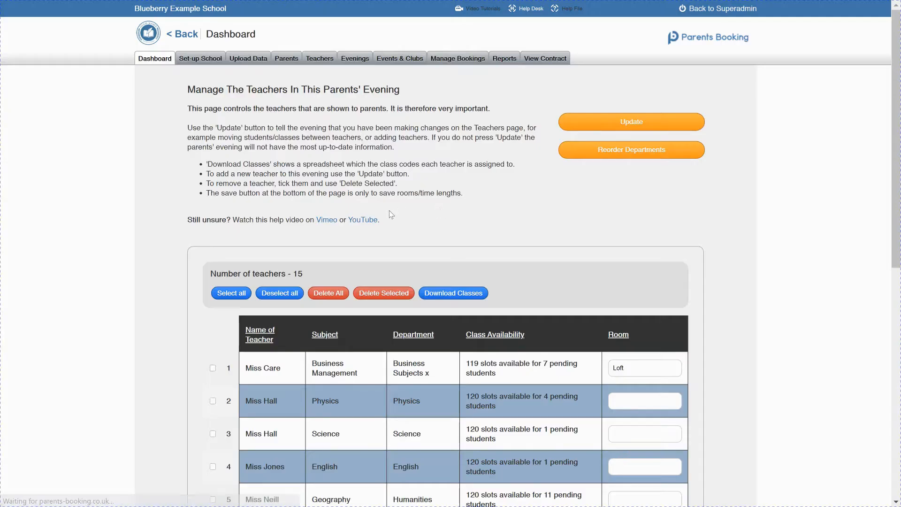
Step: Review the evening's updated teacher list and return to the dashboard
scroll(417, 256, "down", 1)
scroll(418, 257, "down", 9)
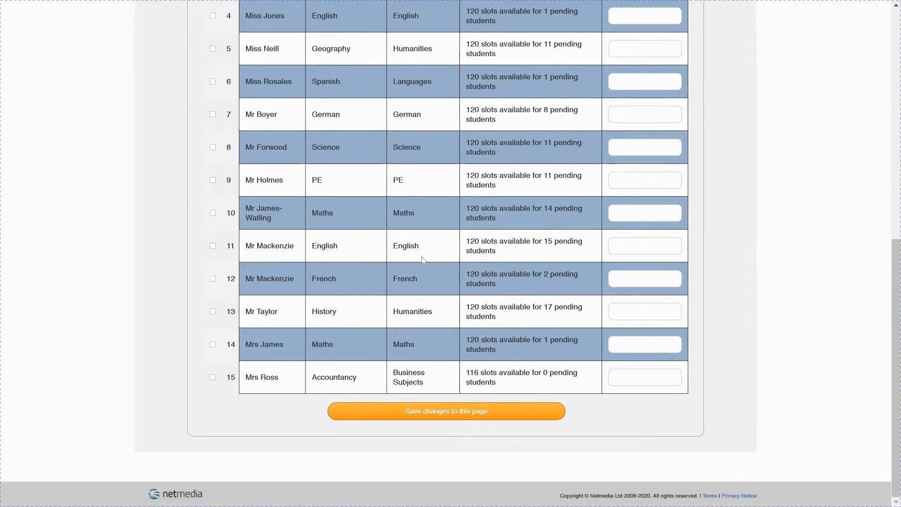
scroll(422, 261, "up", 9)
scroll(422, 259, "up", 1)
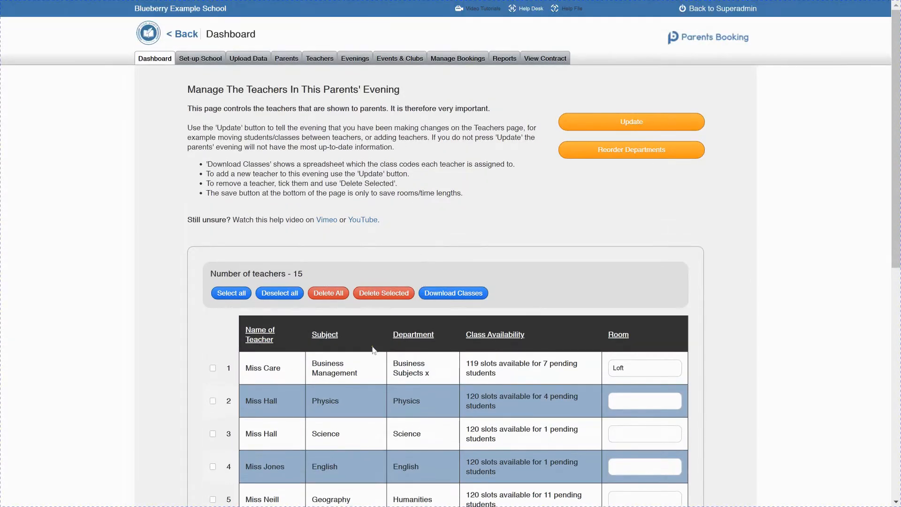
left_click(155, 58)
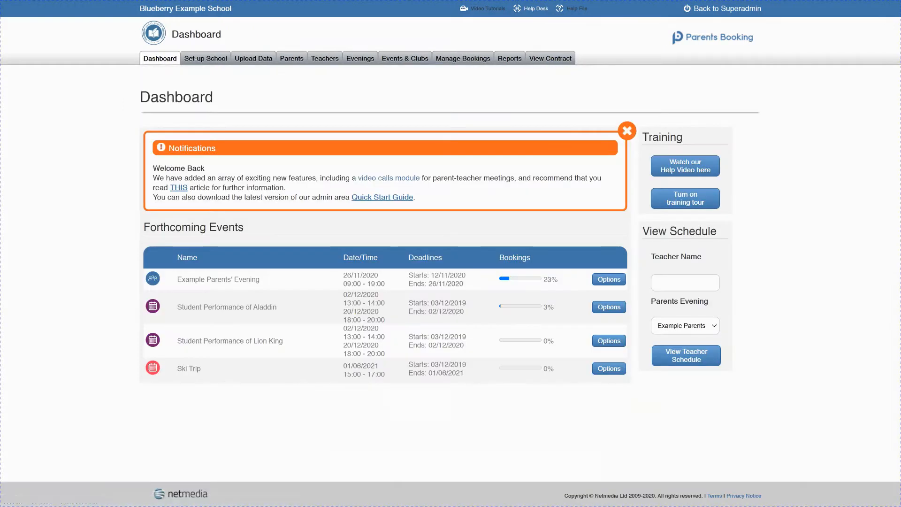